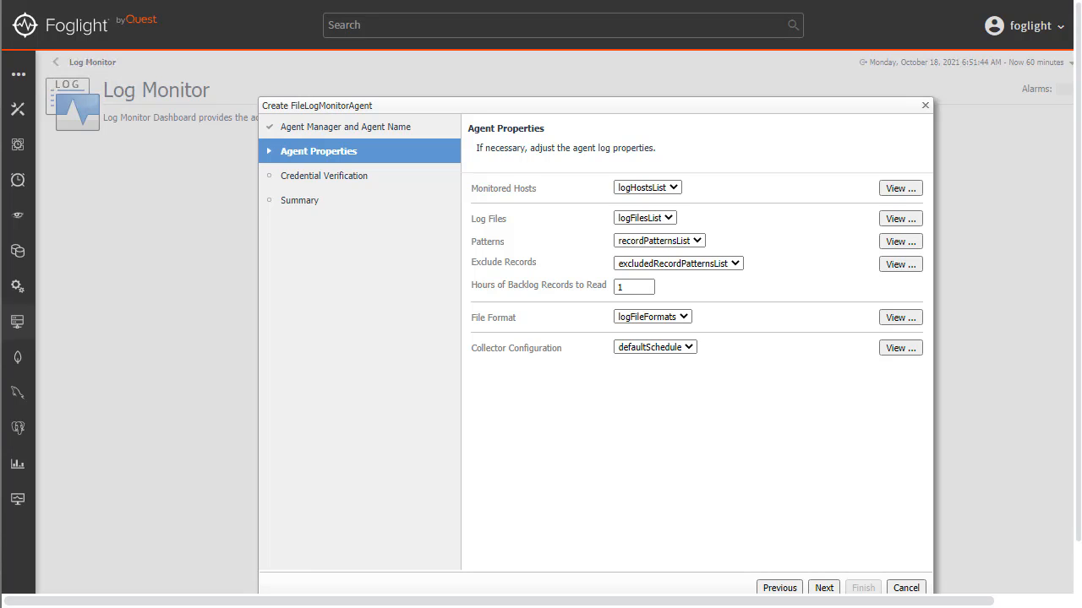
Step: Add SQLSERVER2017 as a new host in the Monitored Hosts property list logHostsList
{"action": "left_click", "coordinate": [893, 189]}
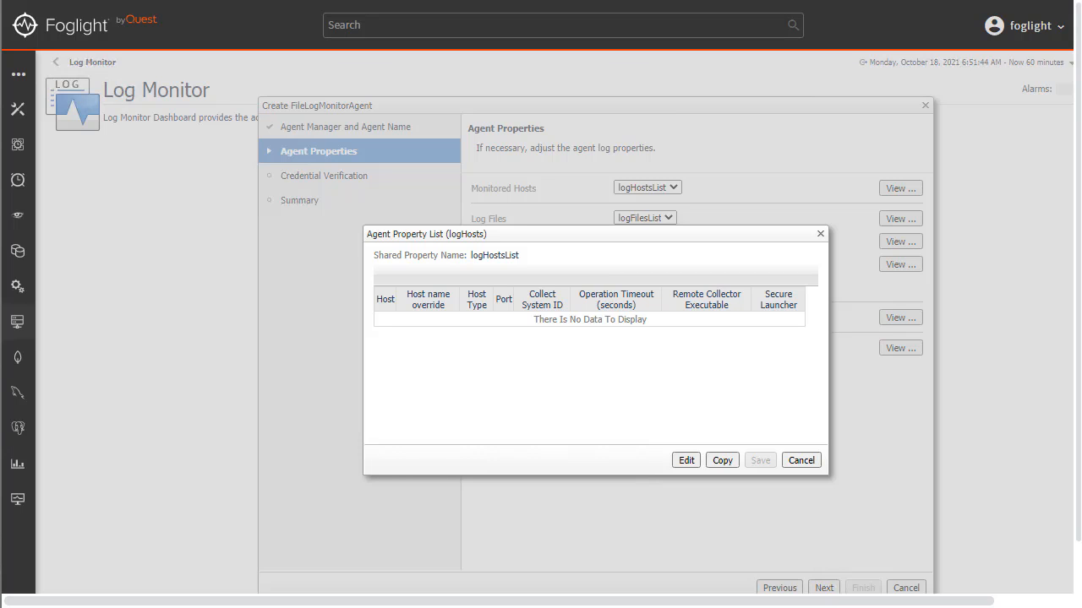
{"action": "left_click", "coordinate": [684, 461]}
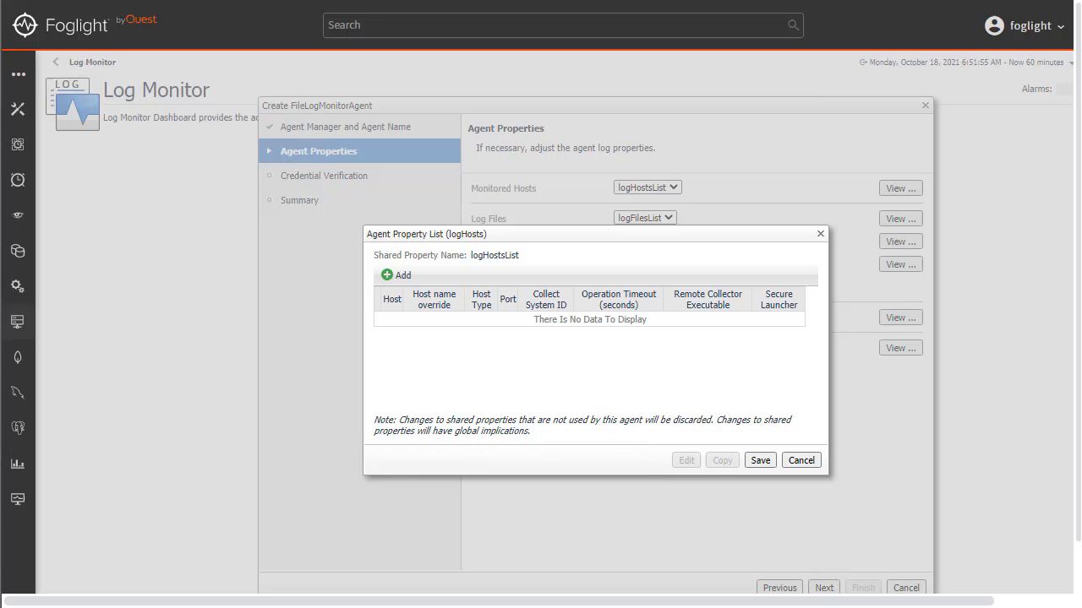
{"action": "left_click", "coordinate": [390, 277]}
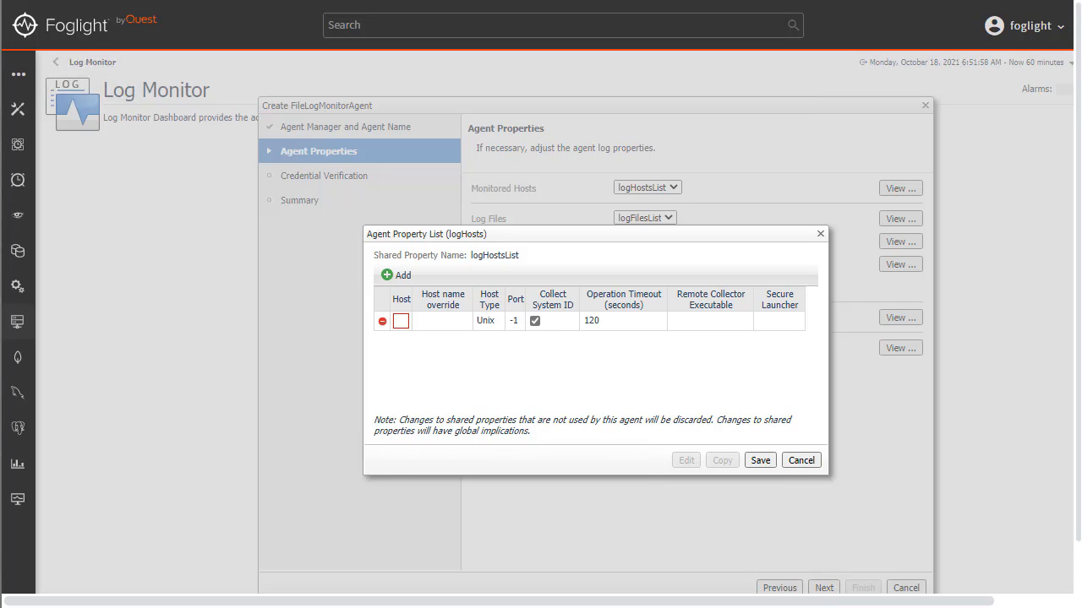
{"action": "left_click", "coordinate": [401, 321]}
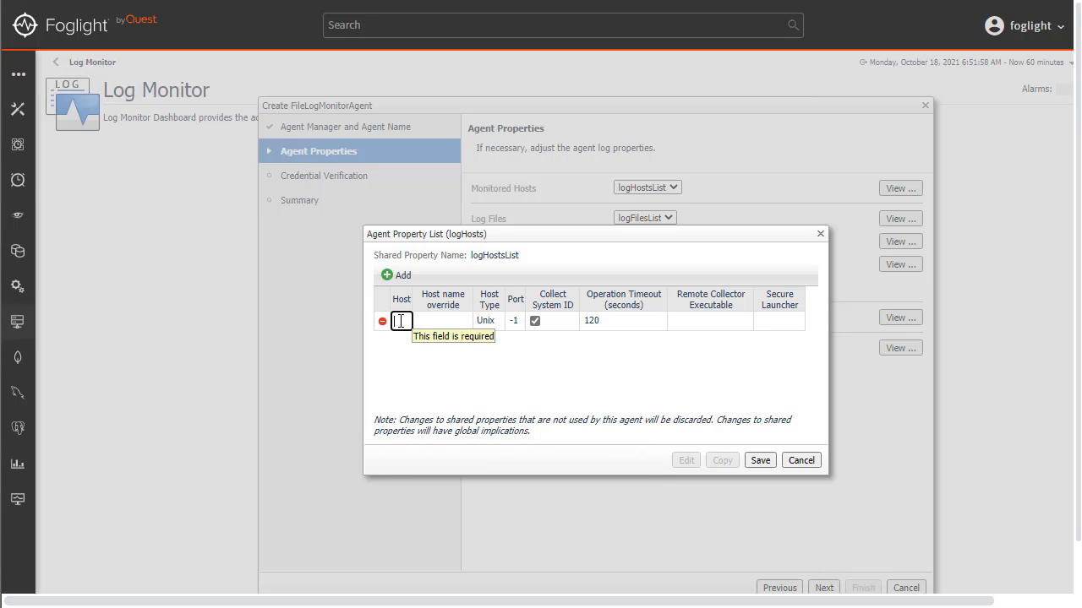
{"action": "type", "text": "DBSERVER"}
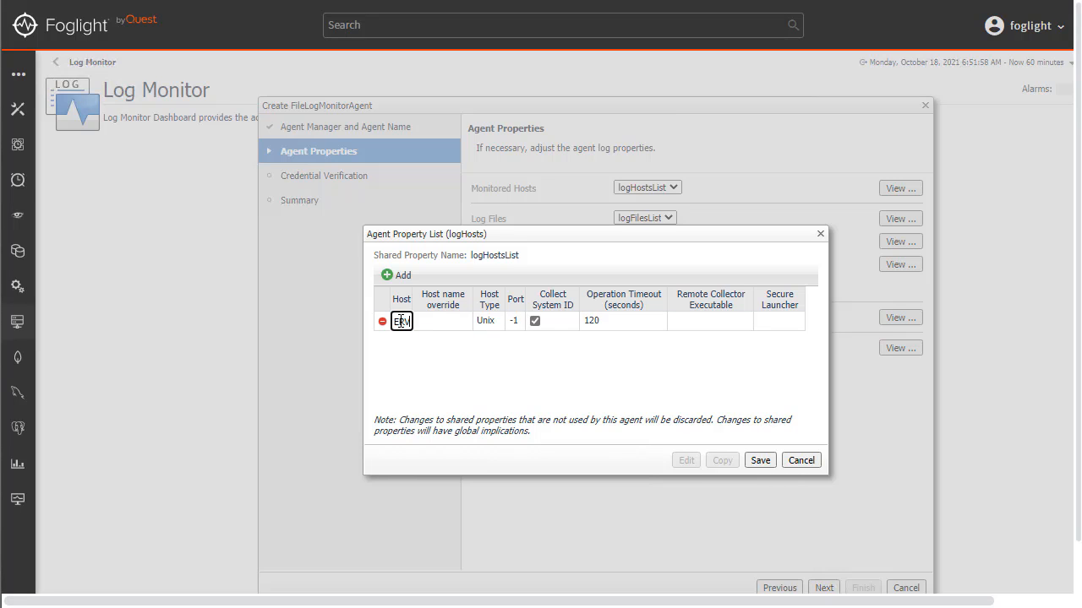
{"action": "type", "text": "2017"}
{"action": "key", "text": "Return"}
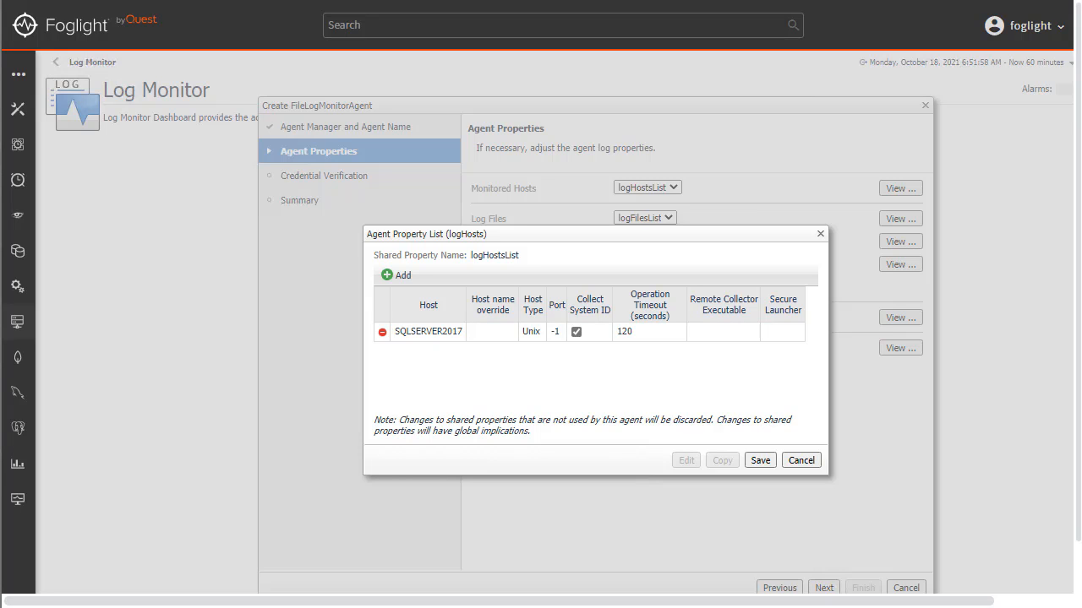
Step: Set the SQLSERVER2017 host's type to Windows and save the monitored hosts list
{"action": "left_click", "coordinate": [531, 335]}
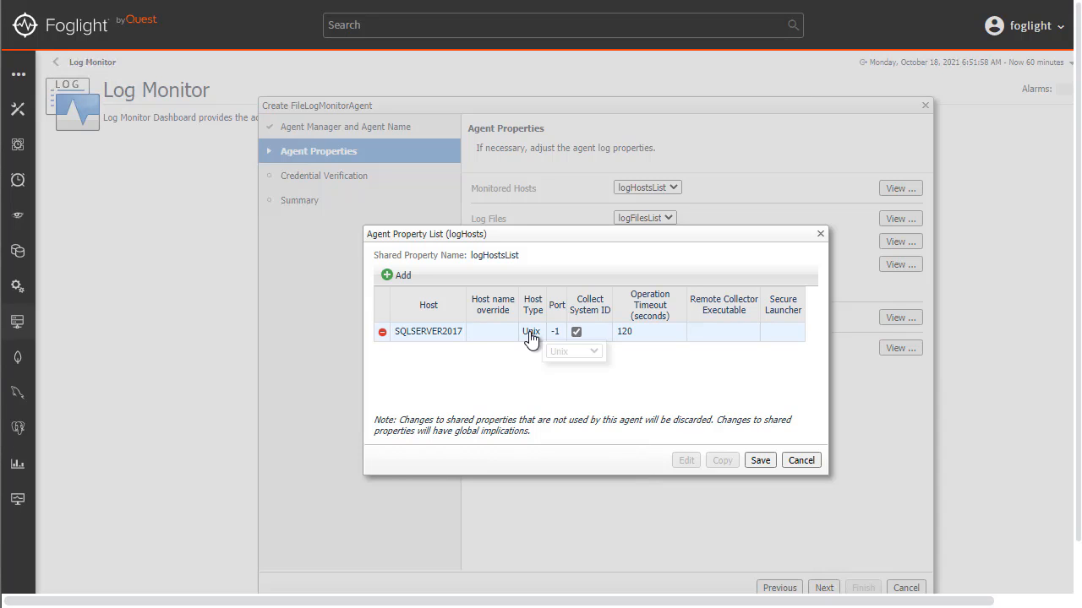
{"action": "left_click", "coordinate": [578, 350]}
{"action": "left_click", "coordinate": [568, 403]}
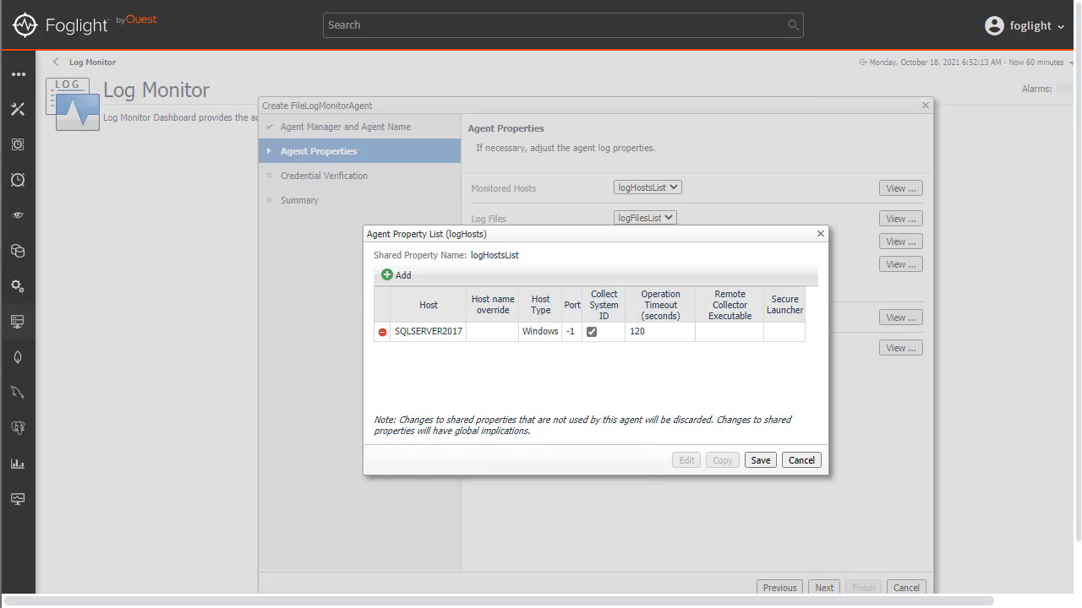
{"action": "left_click", "coordinate": [764, 464]}
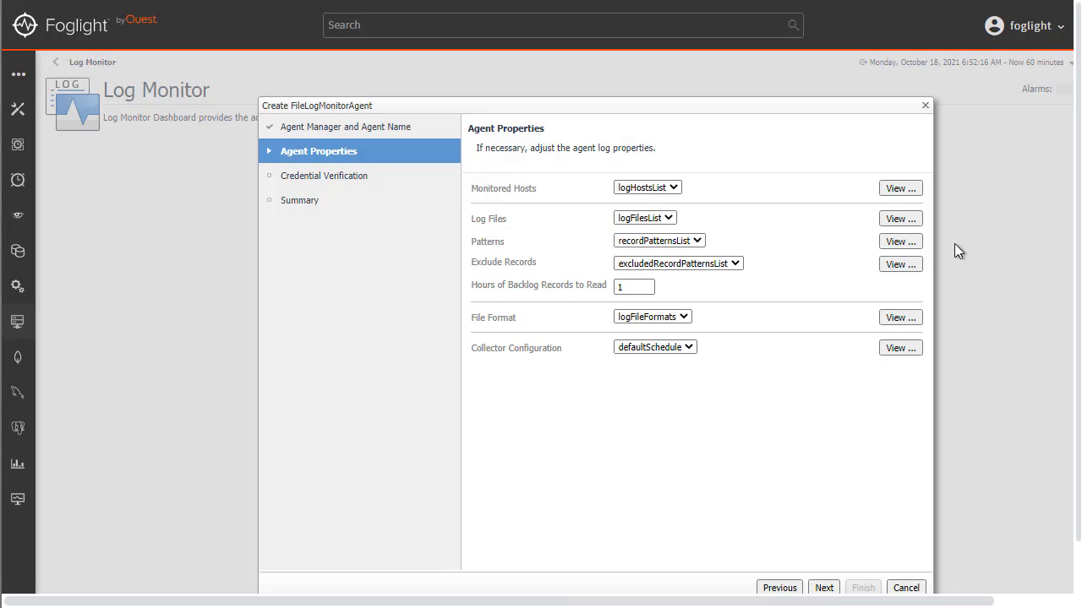
Step: Add a log file entry to logFilesList with the directory C:\Program Files\Microsoft SQL Server\MSSQL14.MSSQLSERVER\MSSQL\Log
{"action": "left_click", "coordinate": [901, 219]}
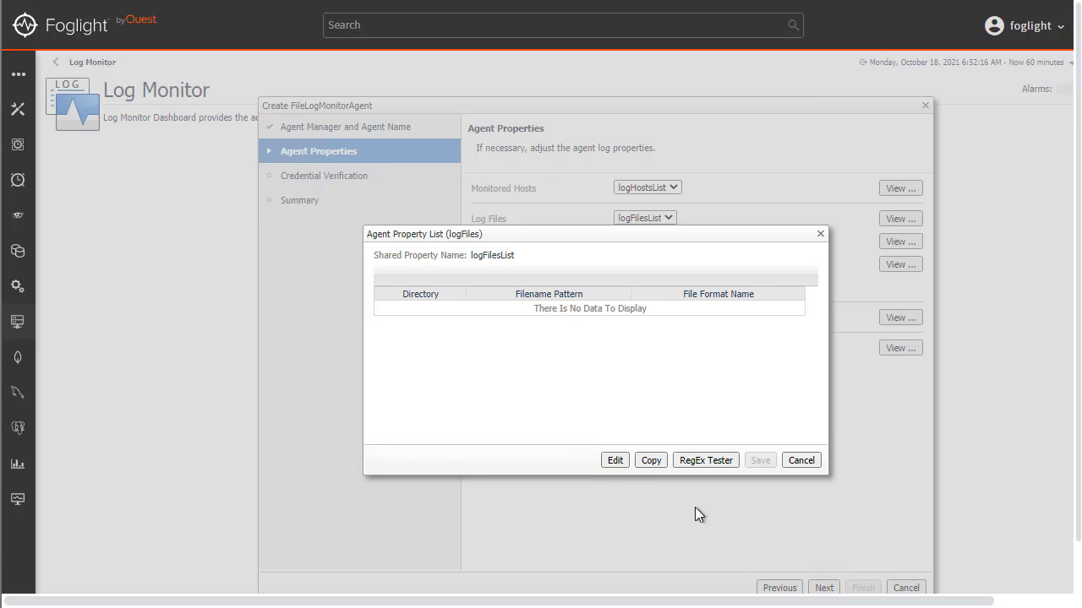
{"action": "left_click", "coordinate": [613, 463]}
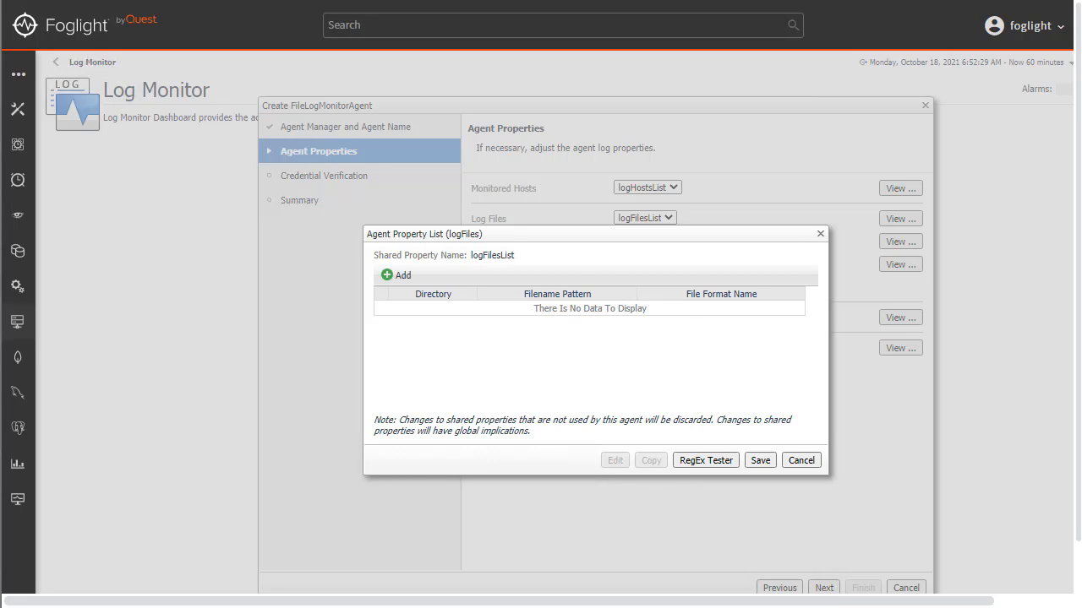
{"action": "left_click", "coordinate": [396, 275]}
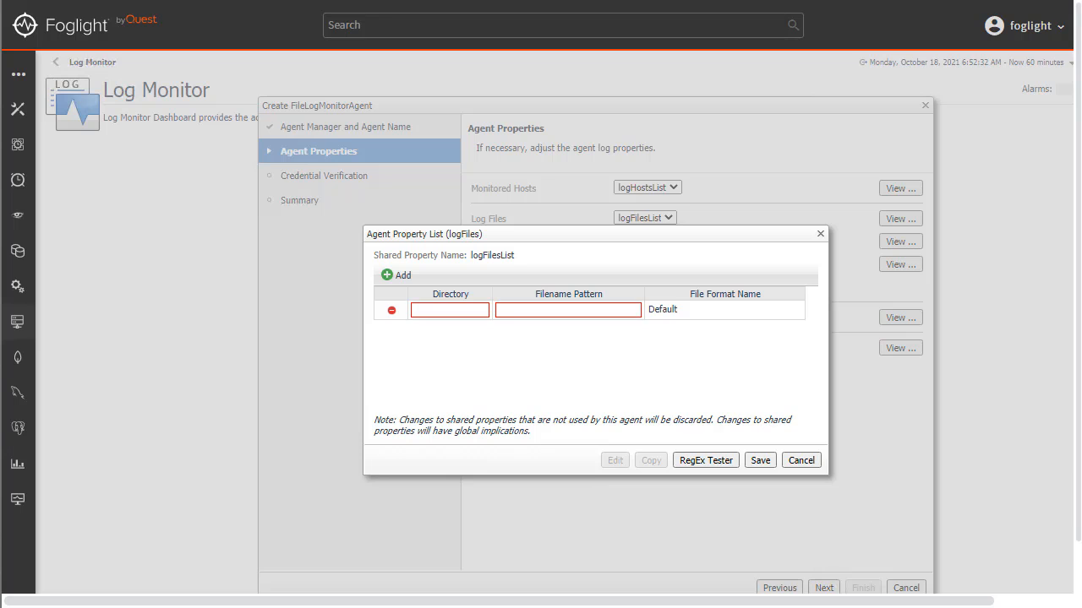
{"action": "left_click", "coordinate": [464, 309]}
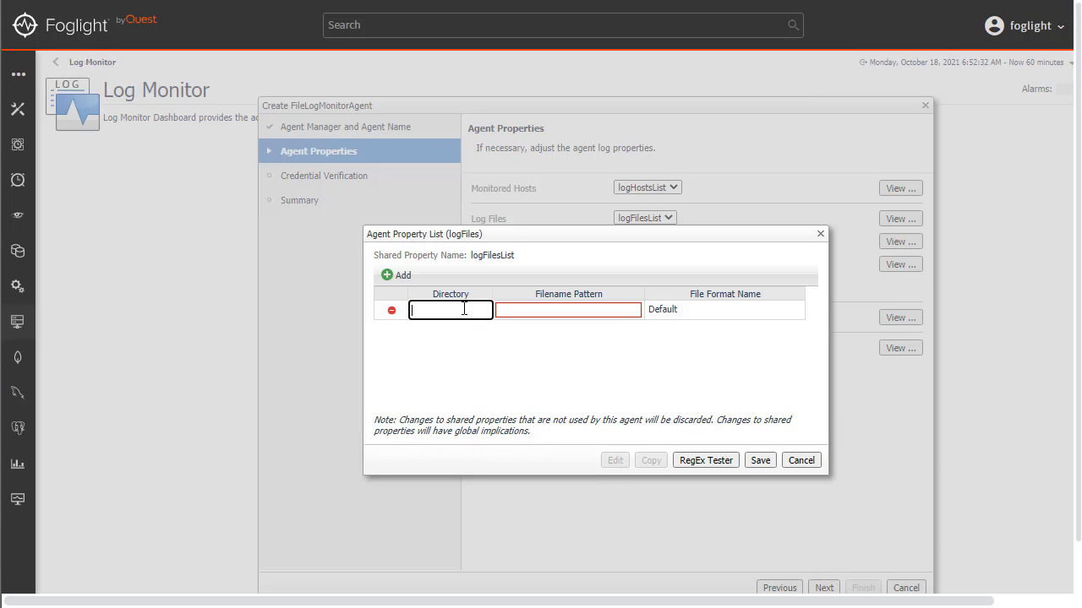
{"action": "type", "text": "C:\\Program Files\\Microsoft SQL Server\\MSSQL14.MSSQLSERVER\\MSSQL\\Log"}
{"action": "key", "text": "Tab"}
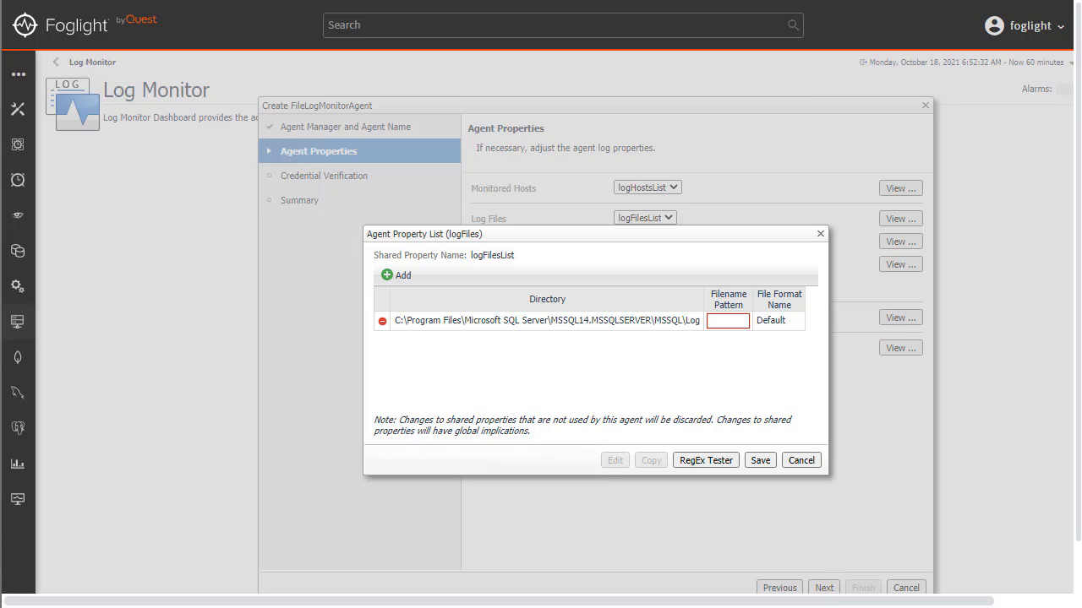
Step: Set the new log file entry's filename pattern to ERRORLOG and save the log files list
{"action": "left_click", "coordinate": [731, 320]}
{"action": "type", "text": "ERR"}
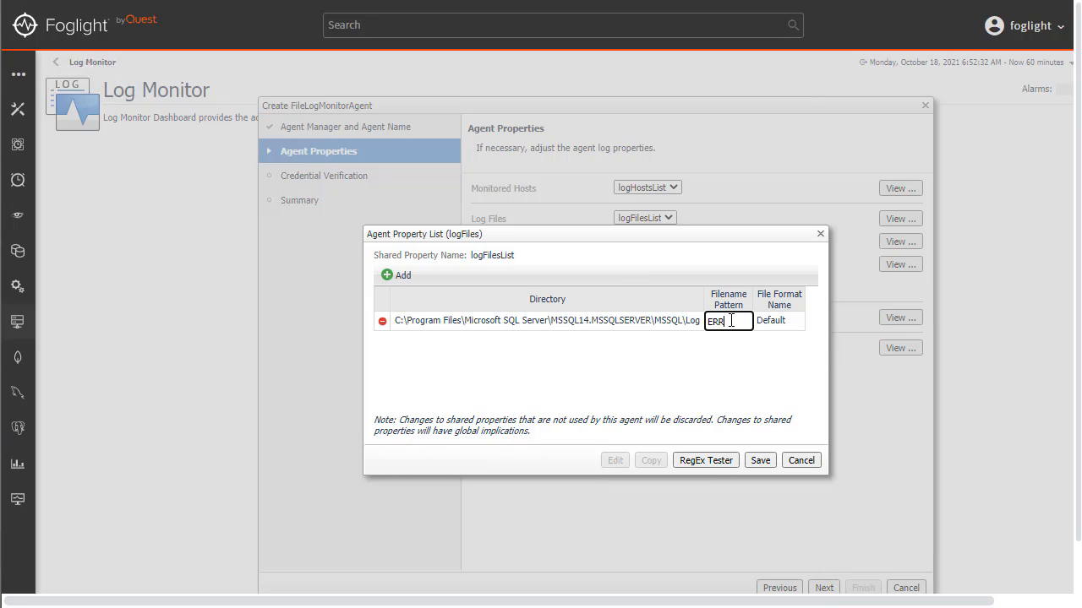
{"action": "type", "text": "ORLOG"}
{"action": "key", "text": "Return"}
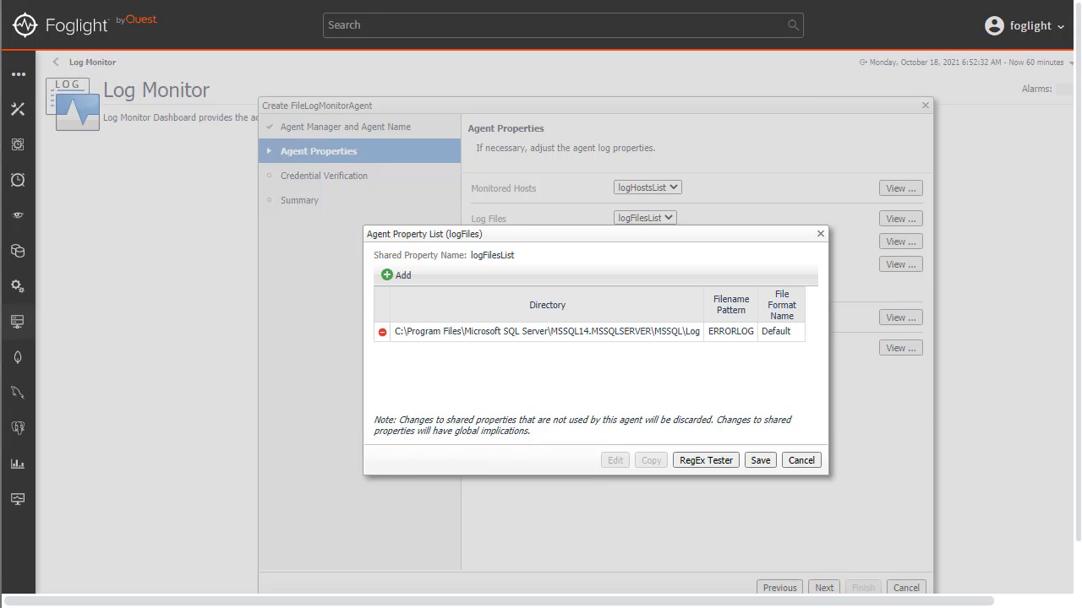
{"action": "left_click", "coordinate": [770, 460]}
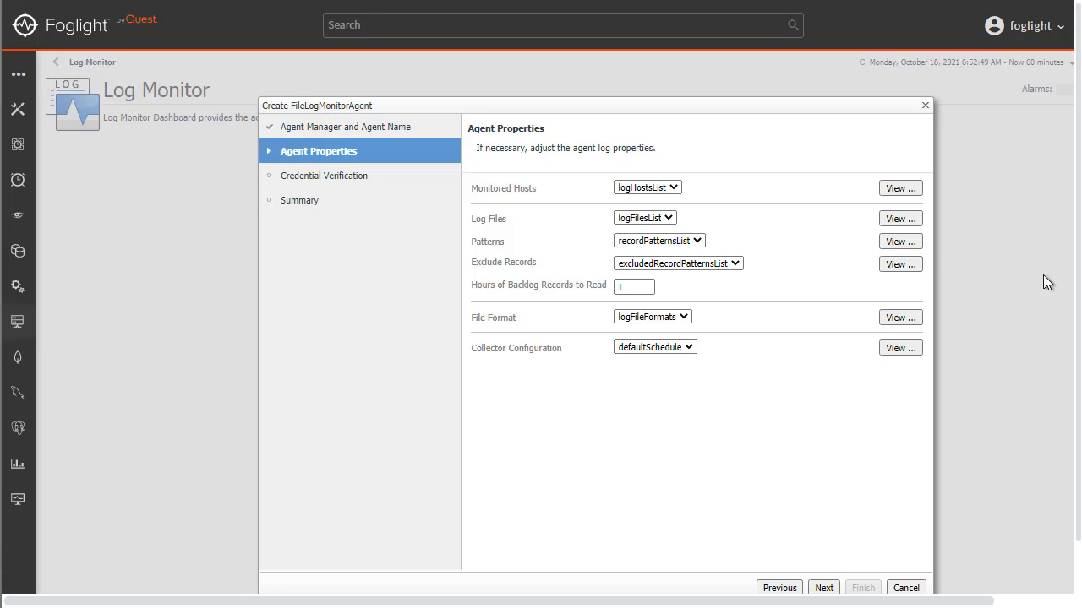
Step: Add the RegEx match pattern ".*Stack Dump being sent to.*" to recordPatternsList
{"action": "left_click", "coordinate": [887, 241]}
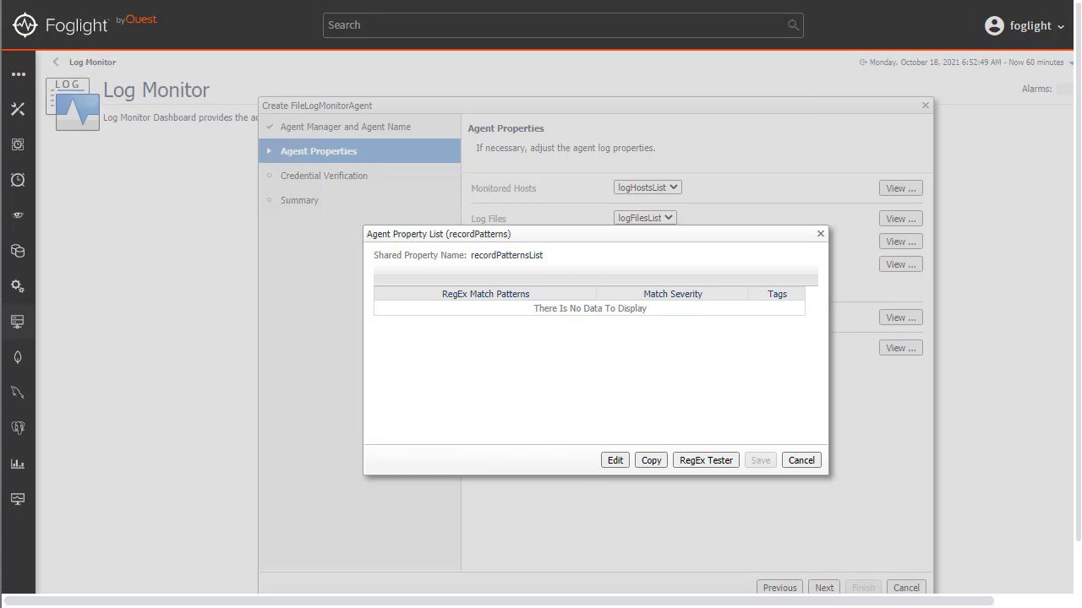
{"action": "left_click", "coordinate": [614, 462]}
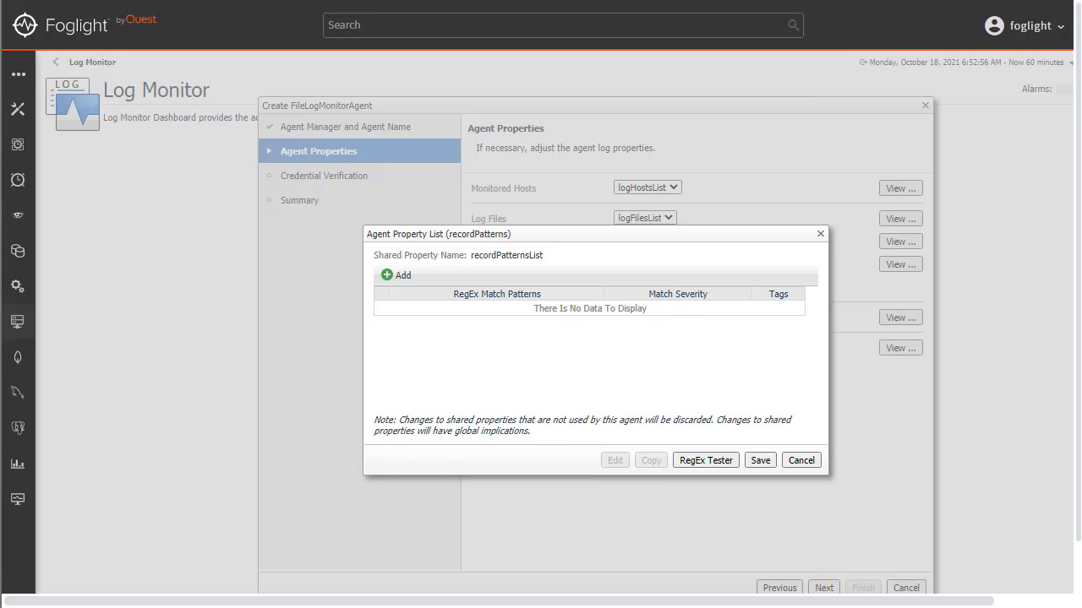
{"action": "left_click", "coordinate": [395, 276]}
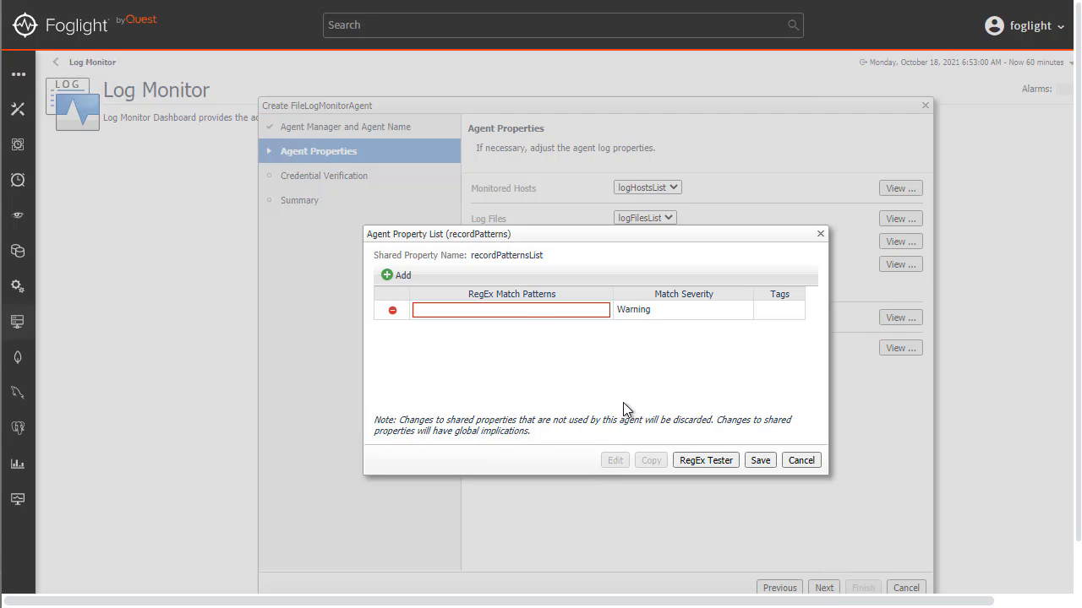
{"action": "left_click", "coordinate": [522, 313]}
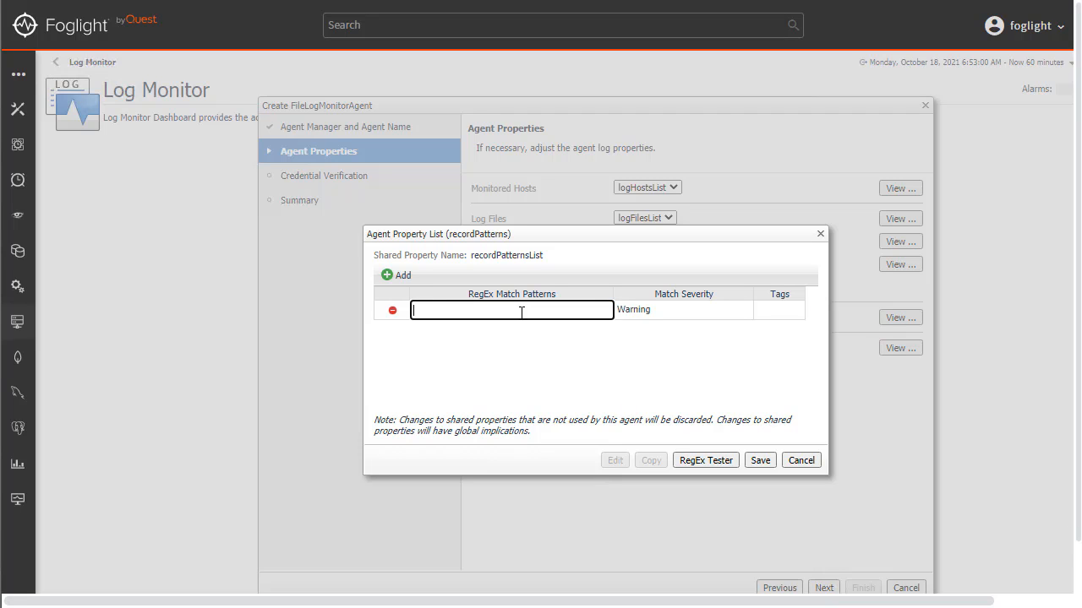
{"action": "type", "text": ".*Stack Dump being sent to.*"}
{"action": "key", "text": "Return"}
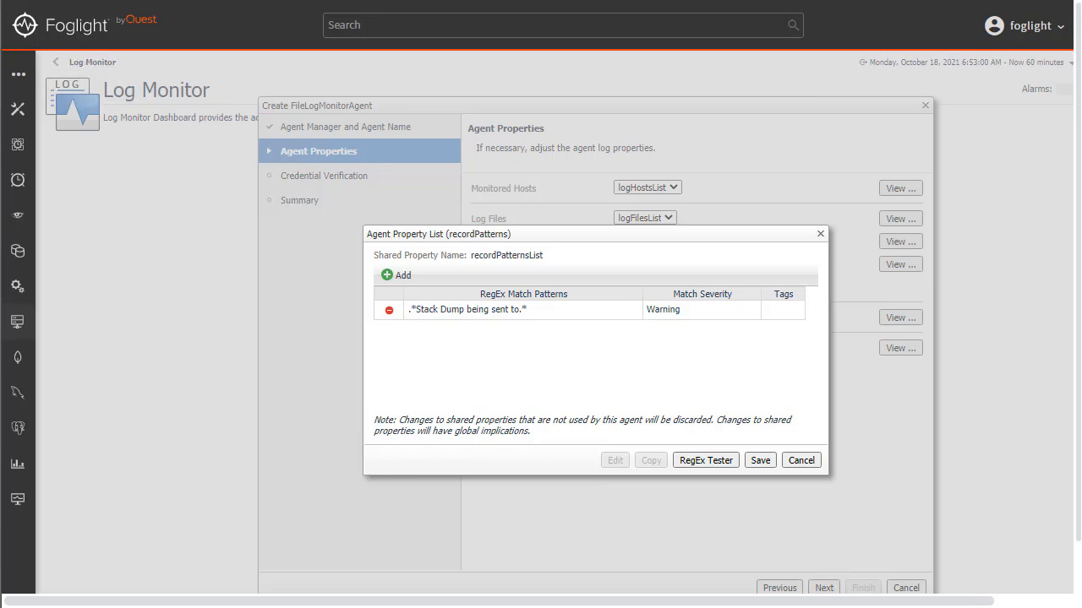
Step: Give the stack dump pattern the match severity Fatal and the tag stack_dump, and save the patterns list
{"action": "left_click", "coordinate": [671, 310]}
{"action": "left_click", "coordinate": [708, 326]}
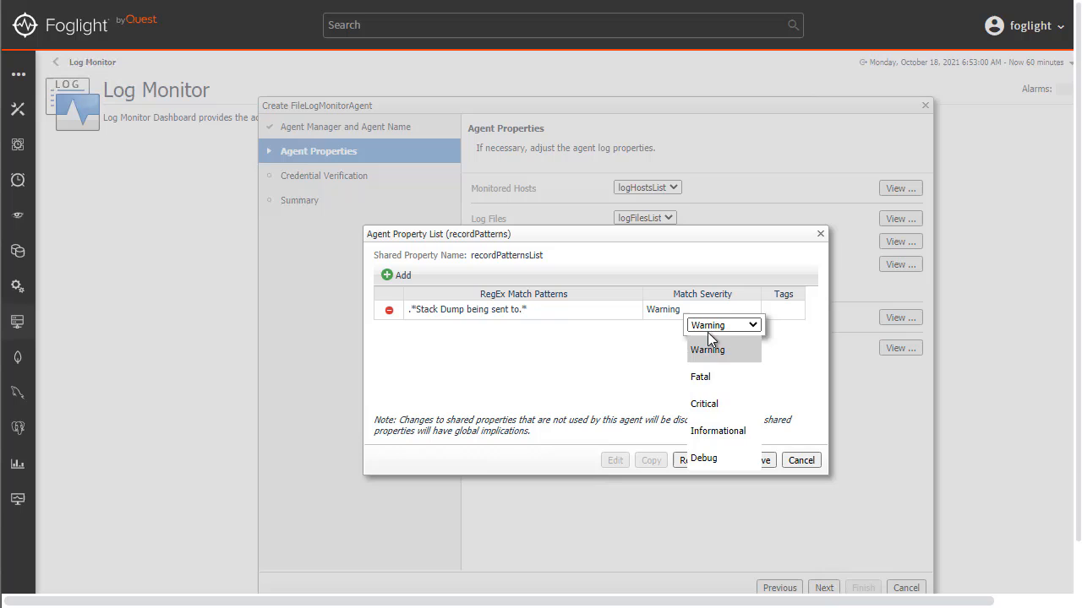
{"action": "left_click", "coordinate": [701, 377]}
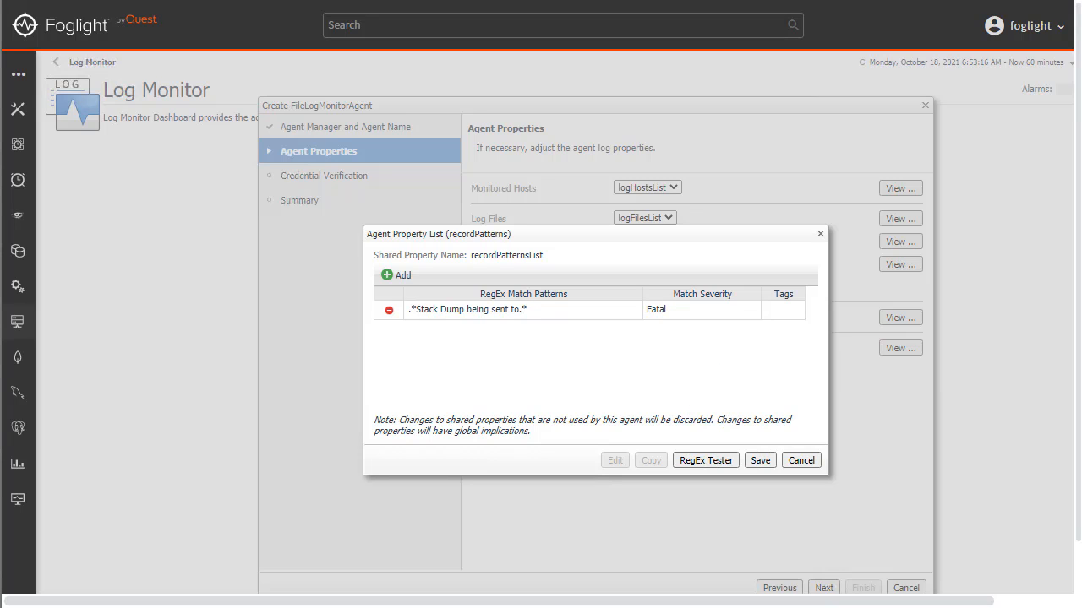
{"action": "left_click", "coordinate": [790, 311]}
{"action": "type", "text": "stack"}
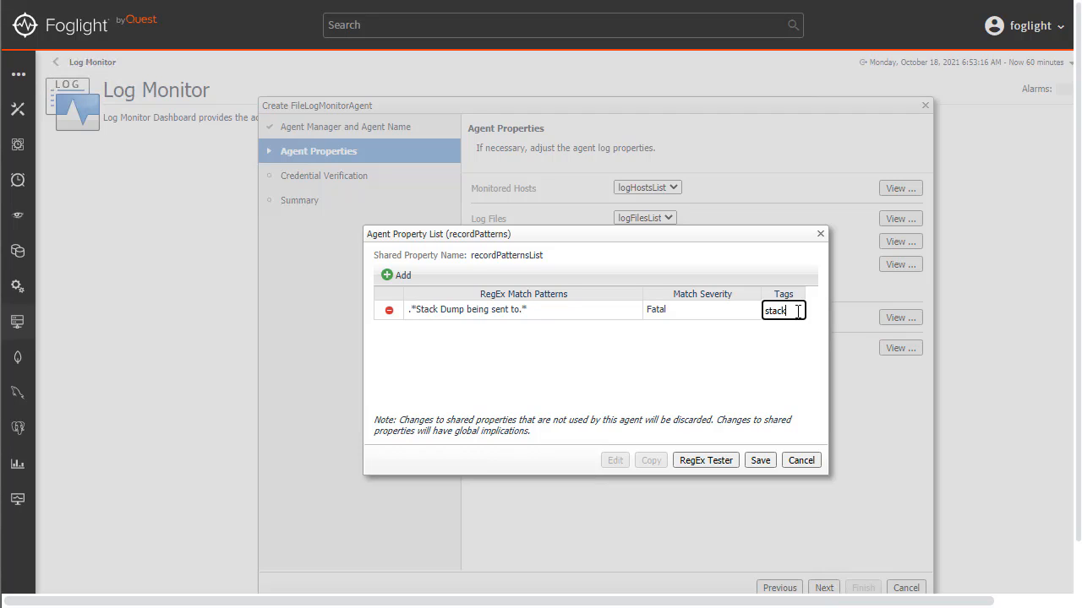
{"action": "type", "text": "_dump"}
{"action": "key", "text": "Return"}
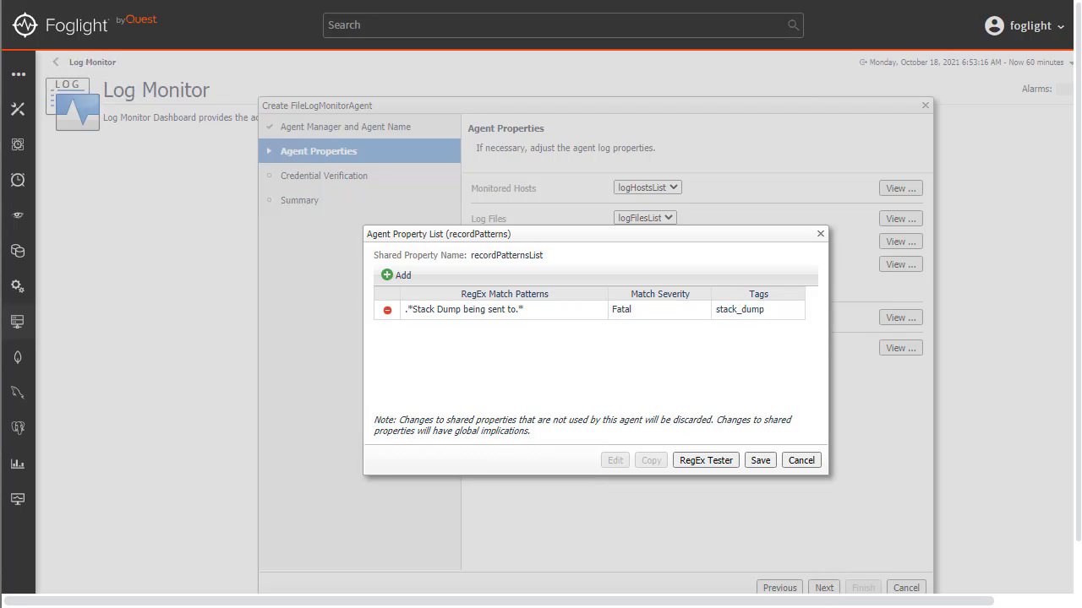
{"action": "left_click", "coordinate": [769, 461]}
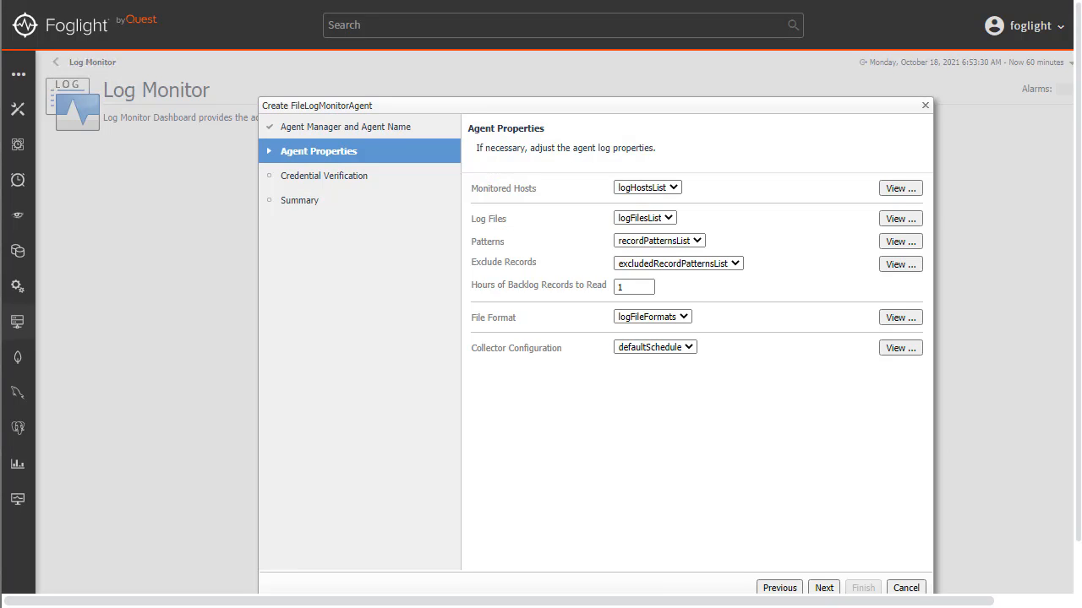
Step: In the logFileFormats list, set the character set of the Default file format to UTF-16
{"action": "left_click", "coordinate": [911, 318]}
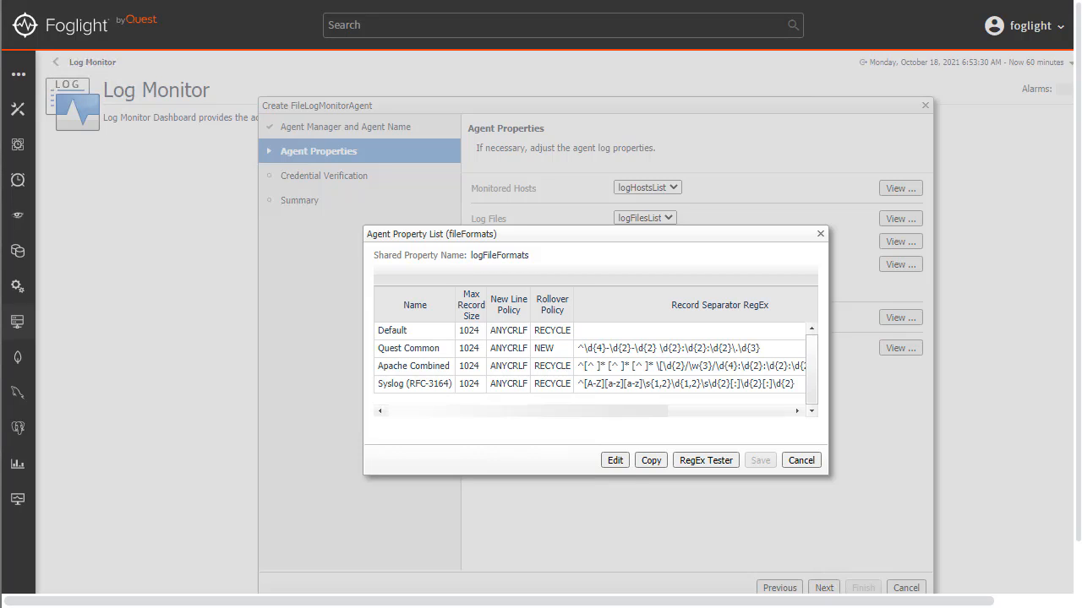
{"action": "left_click", "coordinate": [617, 460]}
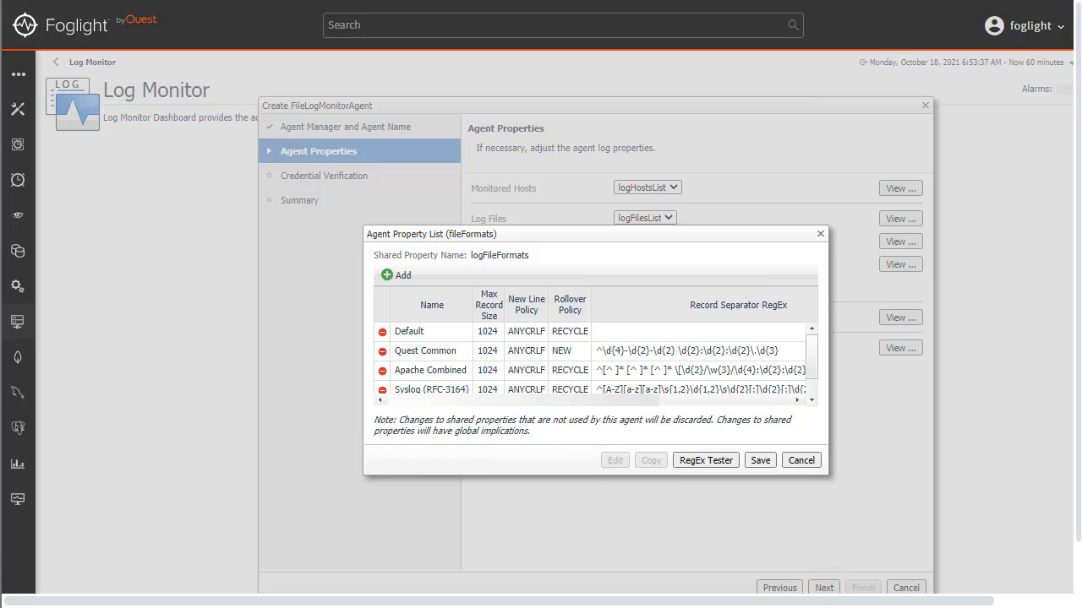
{"action": "left_click", "coordinate": [703, 399]}
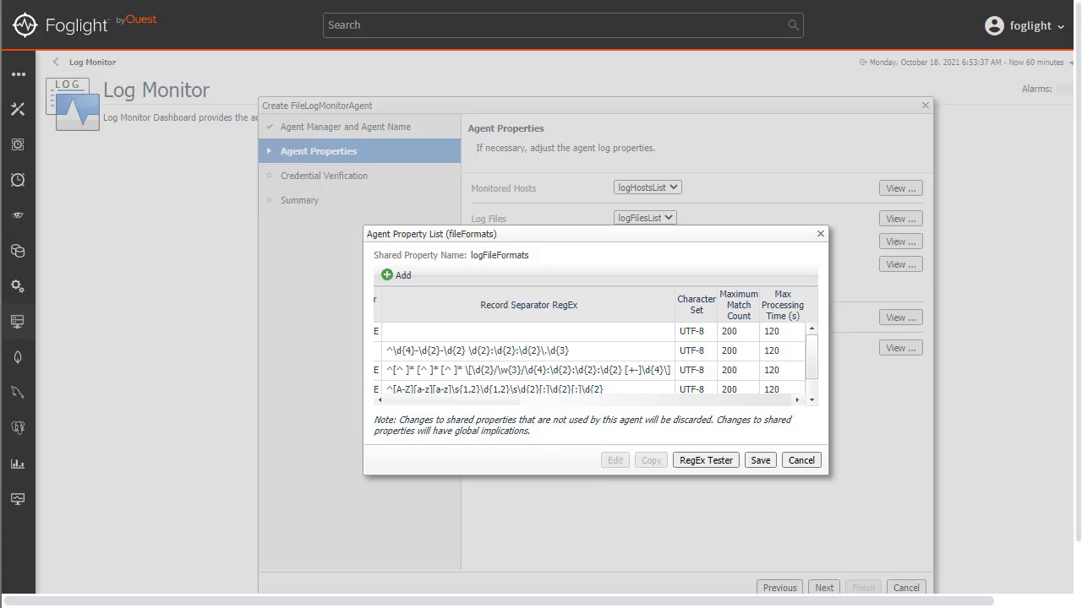
{"action": "double_click", "coordinate": [701, 334]}
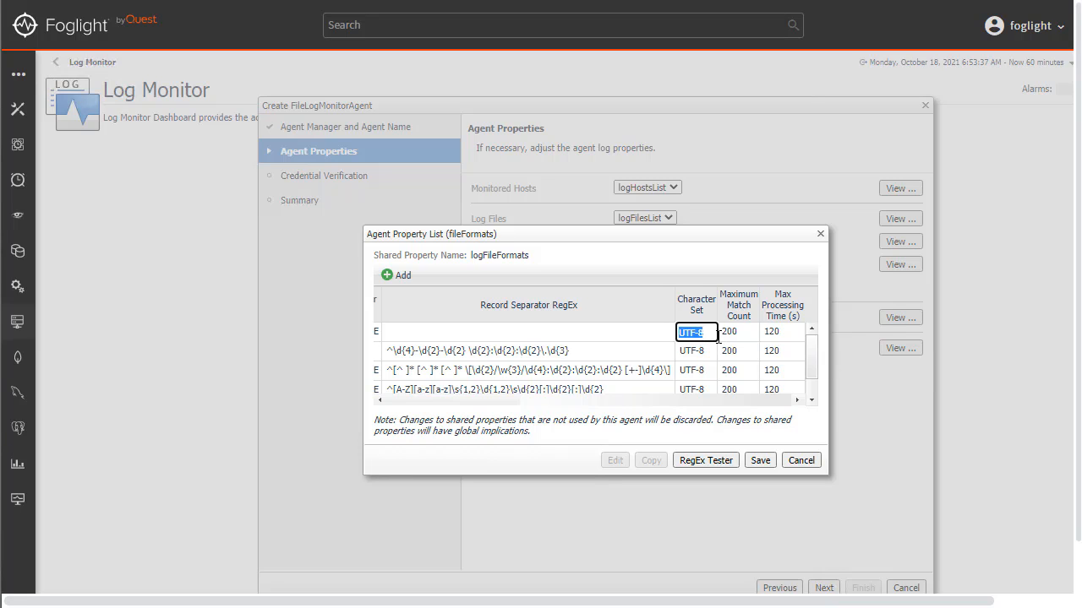
{"action": "left_click", "coordinate": [708, 333]}
{"action": "key", "text": "BackSpace"}
{"action": "type", "text": "16"}
{"action": "key", "text": "Return"}
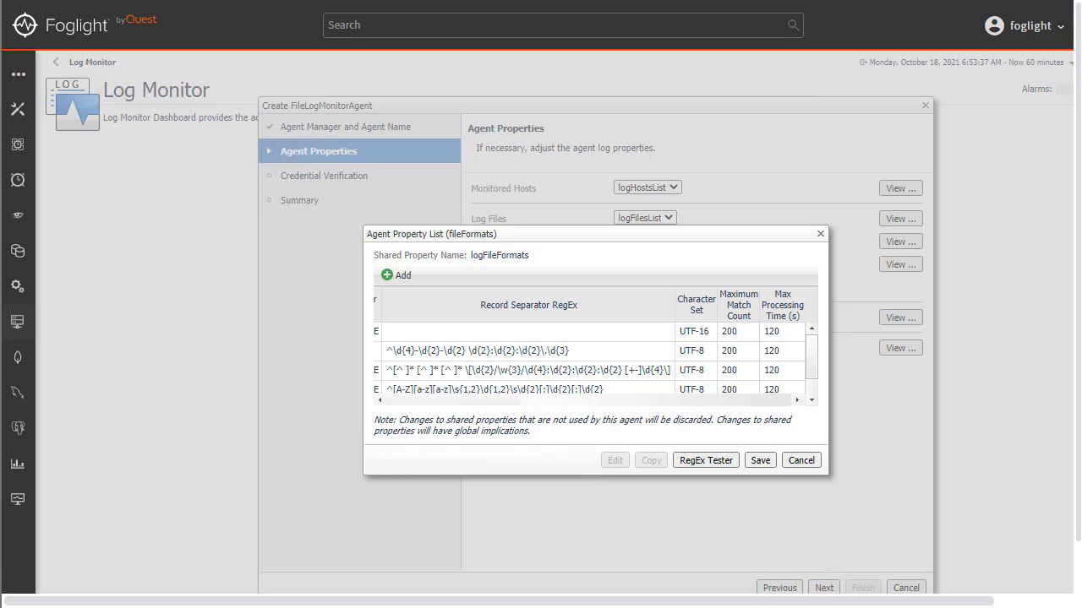
{"action": "left_click", "coordinate": [809, 460]}
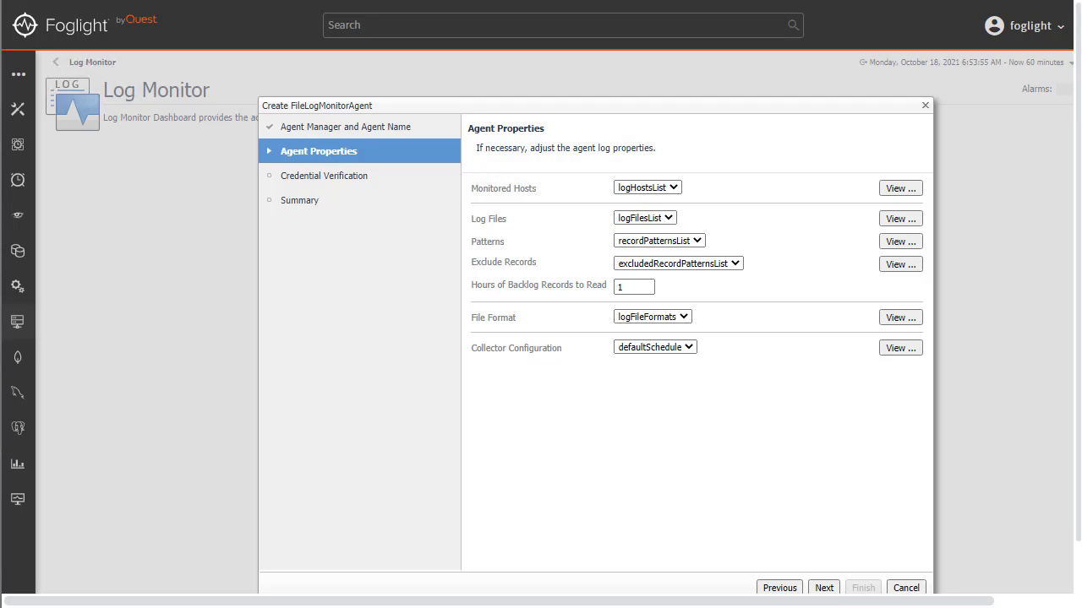
Step: Accept the agent properties and the assigned host credential, proceeding to the agent summary
{"action": "left_click", "coordinate": [832, 588]}
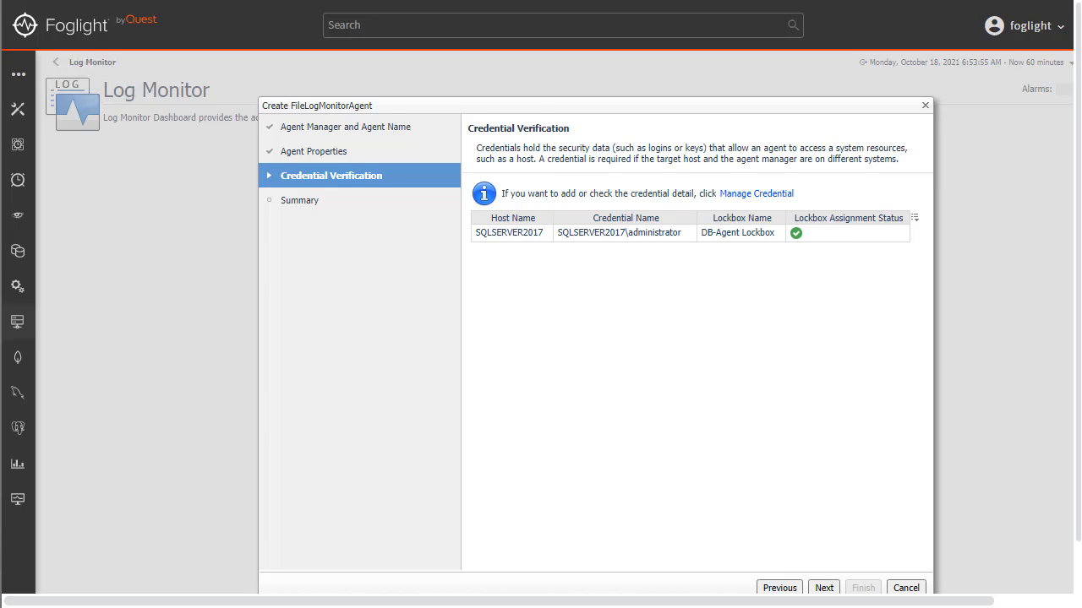
{"action": "left_click", "coordinate": [826, 589]}
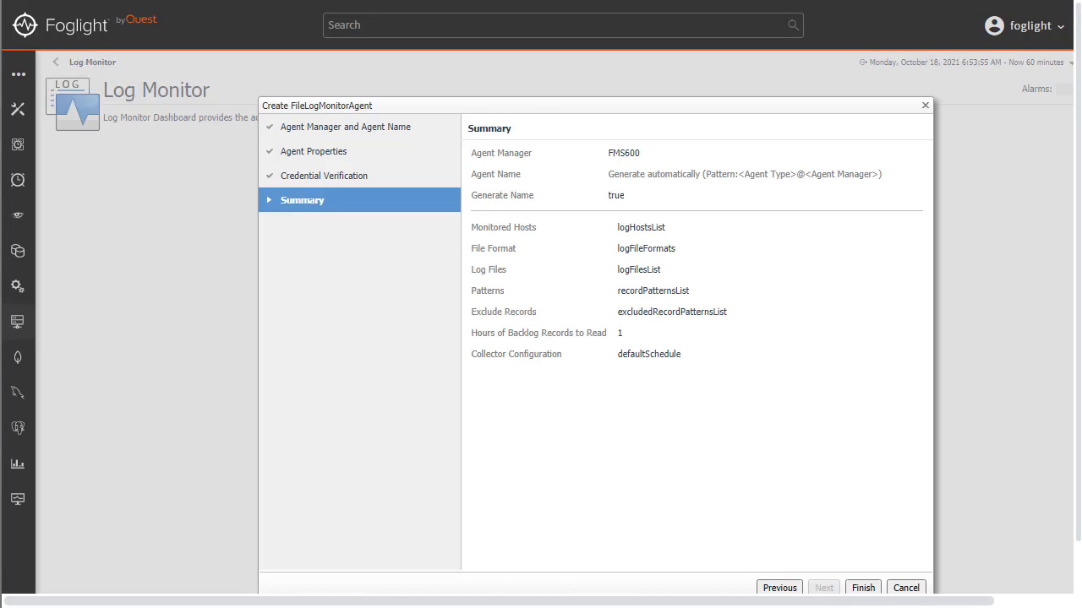
Step: Finish creating the FileLogMonitorAgent from its summary and dismiss the creation result
{"action": "left_click", "coordinate": [870, 590]}
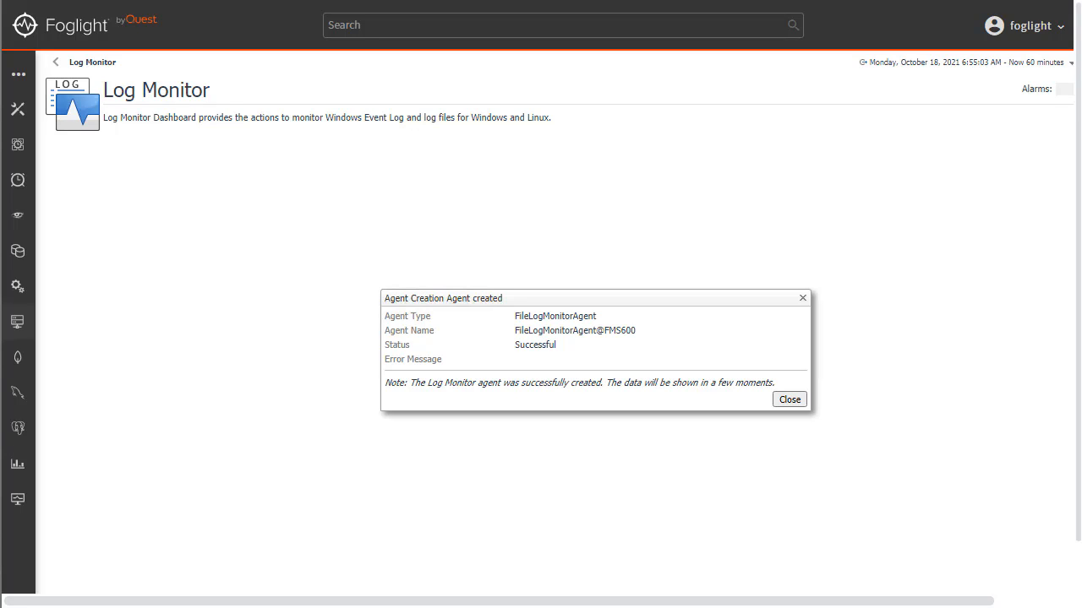
{"action": "left_click", "coordinate": [793, 398]}
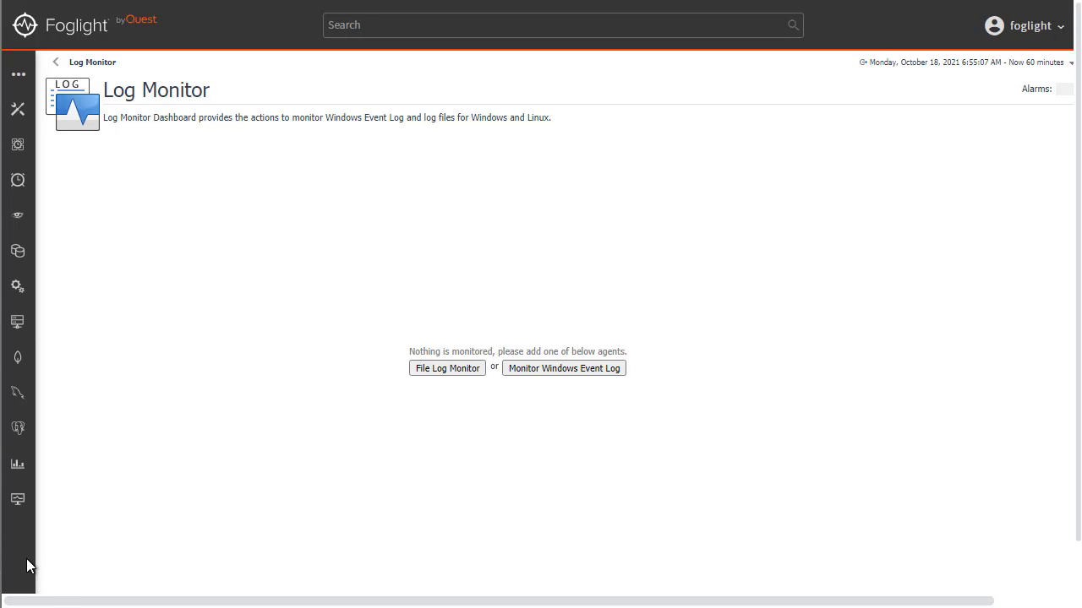
Step: Open the Agent Status dashboard under Administration > Agents to check the new file log agent
{"action": "mouse_move", "coordinate": [16, 543]}
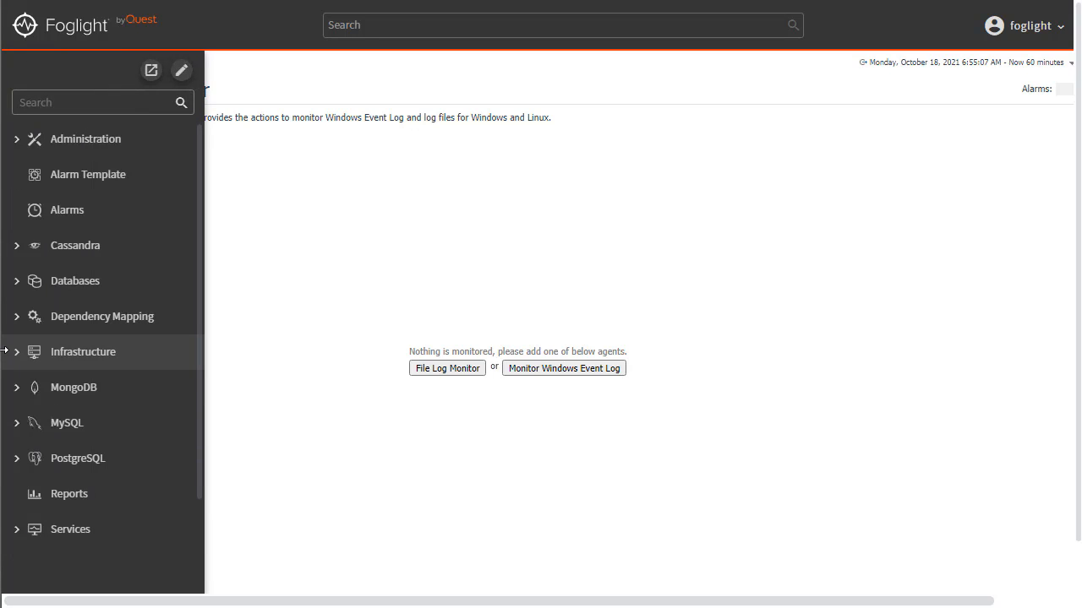
{"action": "left_click", "coordinate": [17, 140]}
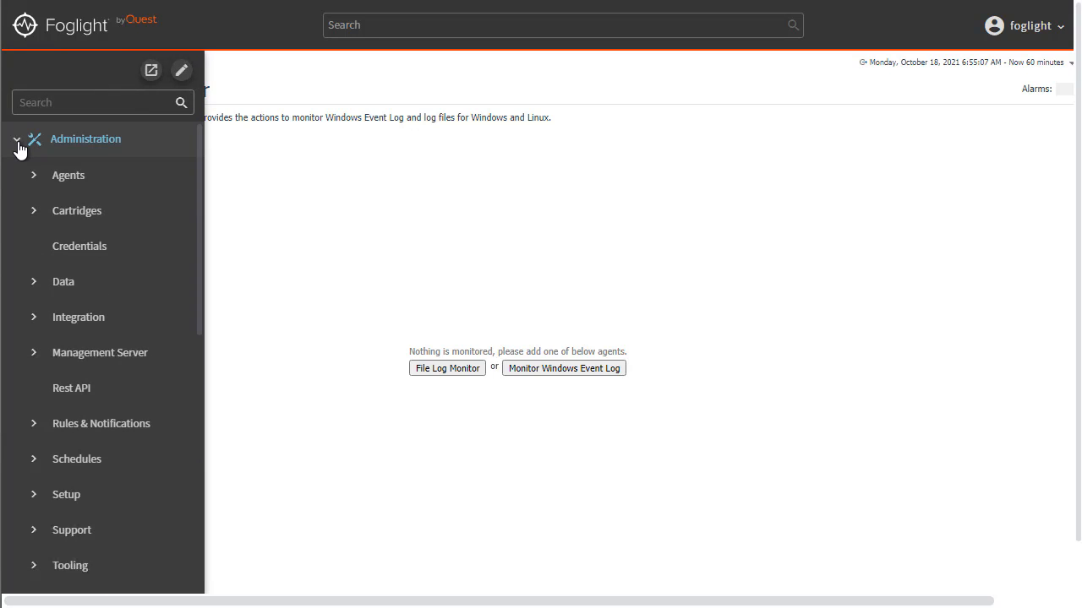
{"action": "left_click", "coordinate": [32, 175]}
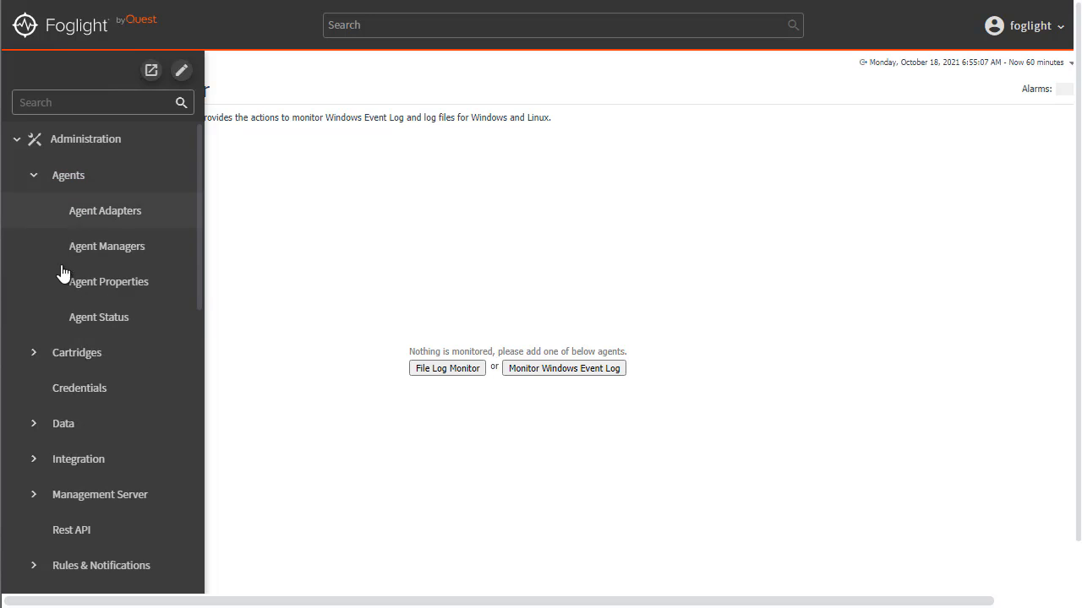
{"action": "left_click", "coordinate": [80, 318]}
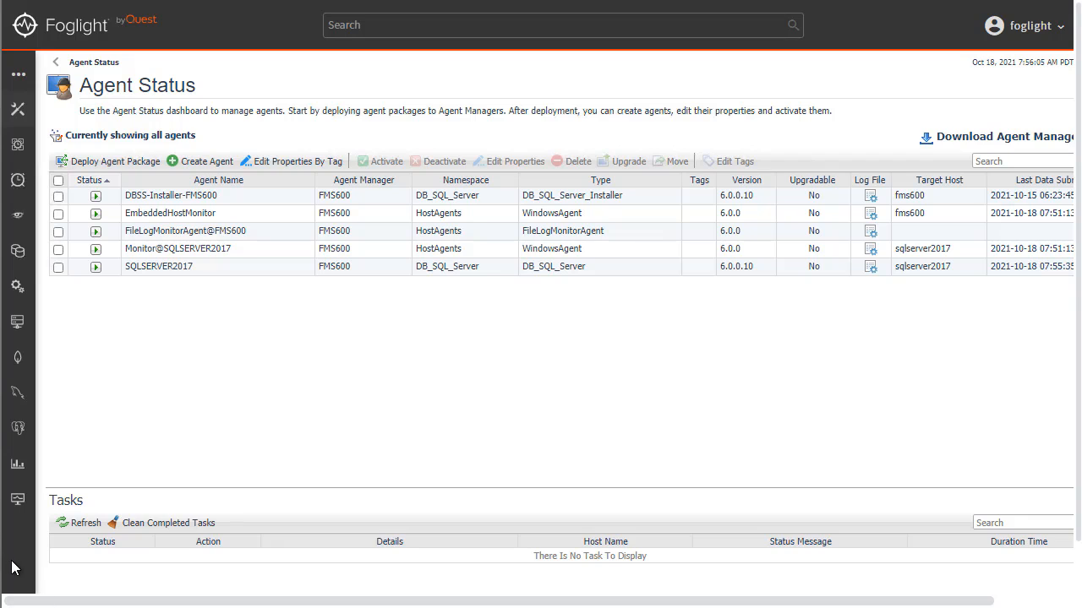
Step: Open the Infrastructure Log Monitor dashboard and expand the MSSQL\Log directory to list its monitored log files
{"action": "mouse_move", "coordinate": [12, 567]}
{"action": "scroll", "coordinate": [115, 377], "scroll_direction": "down", "scroll_amount": 7}
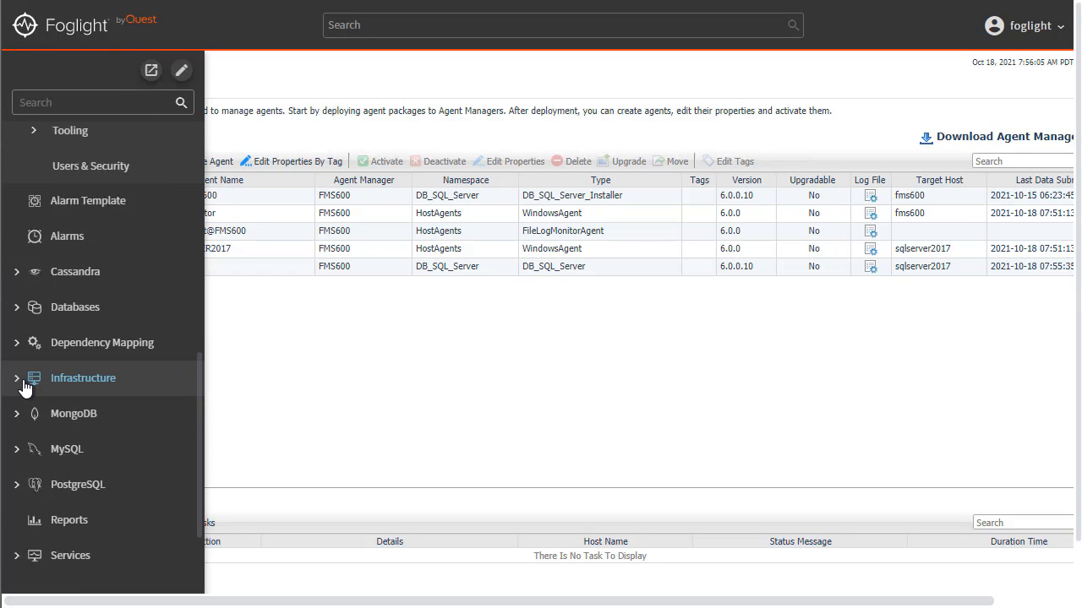
{"action": "left_click", "coordinate": [20, 379]}
{"action": "left_click", "coordinate": [82, 227]}
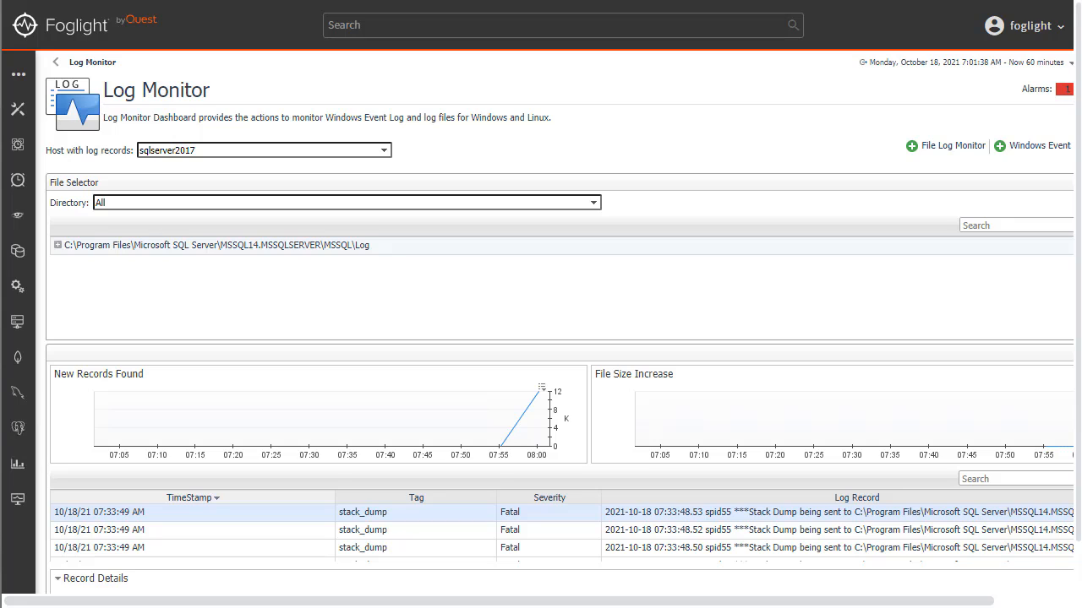
{"action": "left_click", "coordinate": [57, 245]}
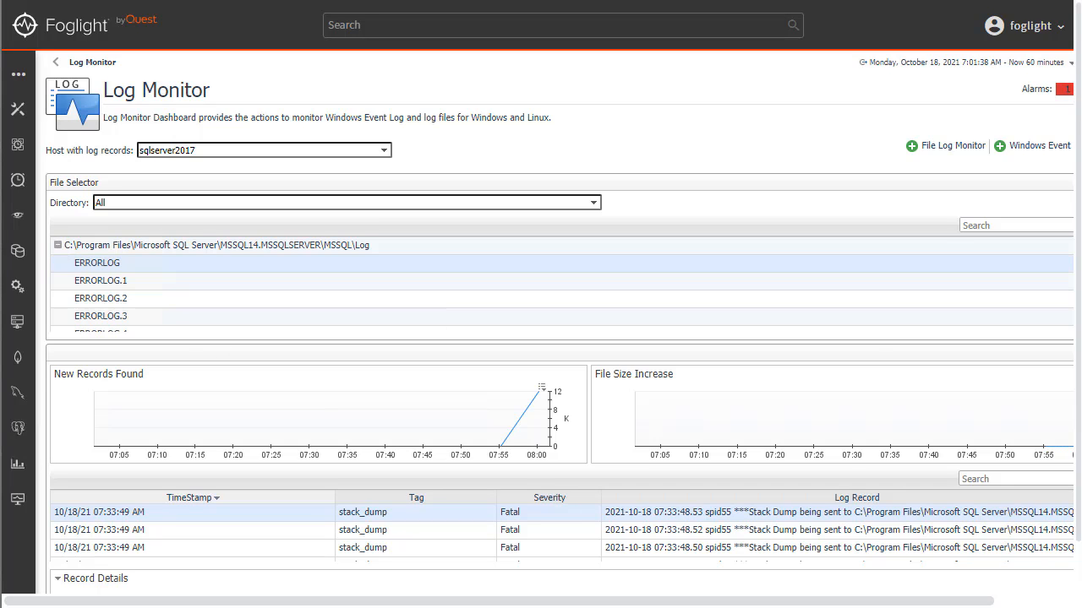
Step: Open the Log Monitor alarm, review its summary, records and troubleshooting details, and close it
{"action": "left_click", "coordinate": [1064, 89]}
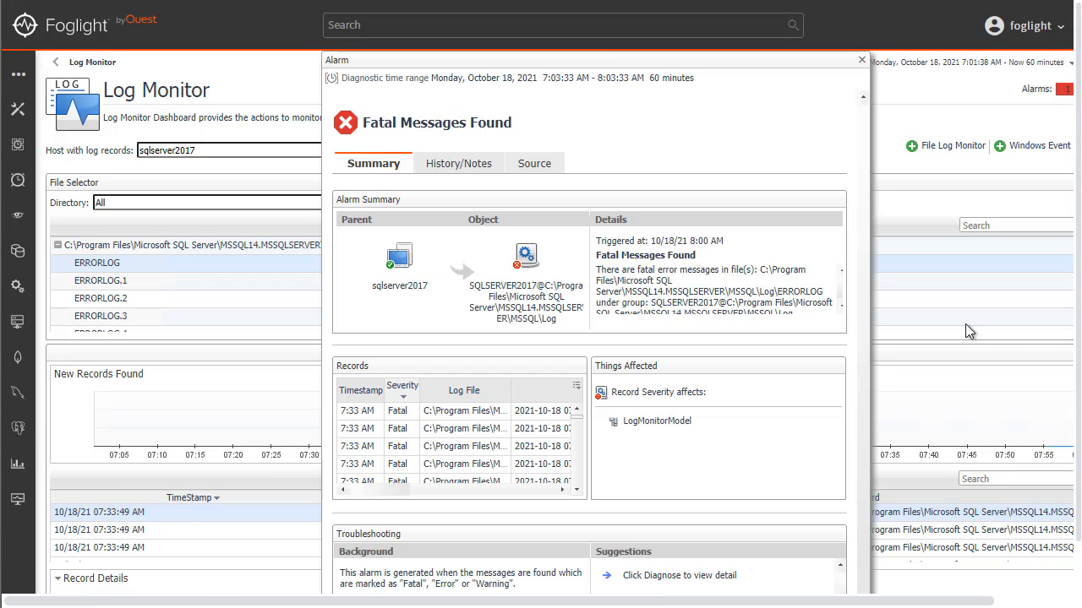
{"action": "scroll", "coordinate": [861, 207], "scroll_direction": "down", "scroll_amount": 1}
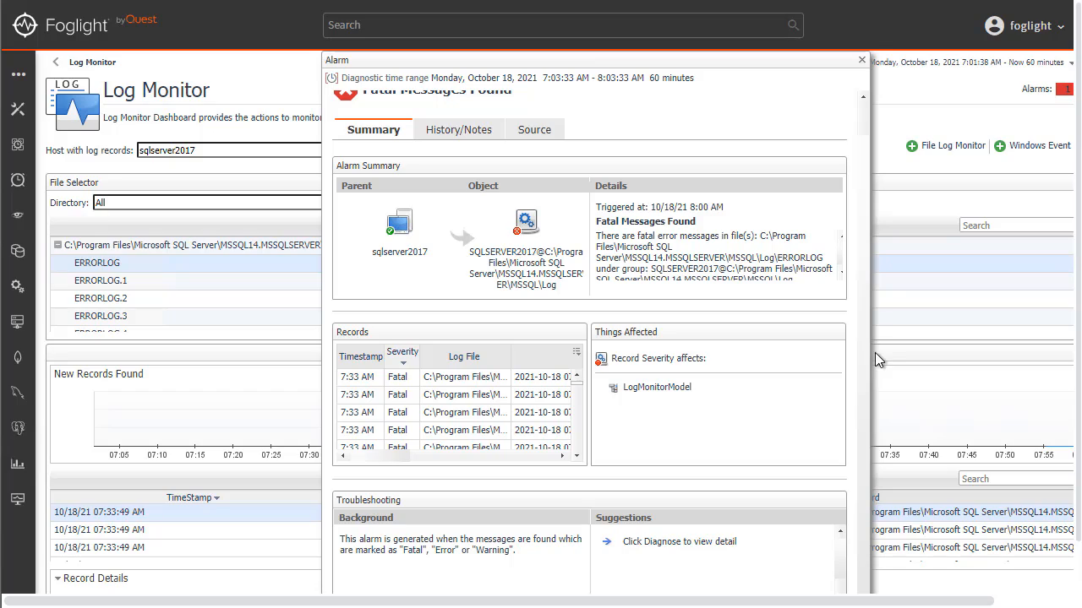
{"action": "scroll", "coordinate": [867, 194], "scroll_direction": "up", "scroll_amount": 1}
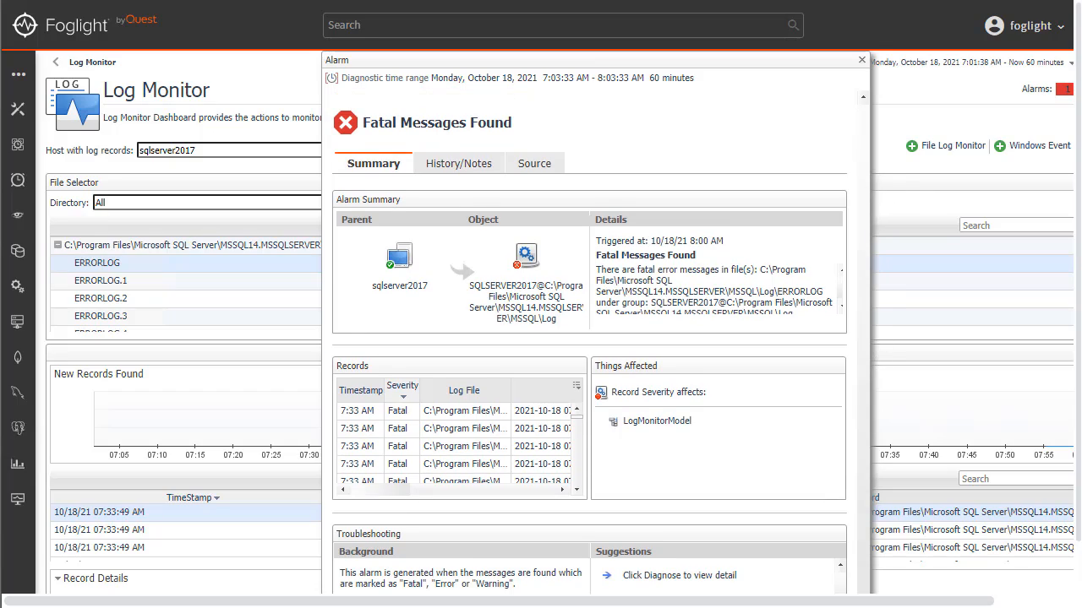
{"action": "left_click", "coordinate": [862, 60]}
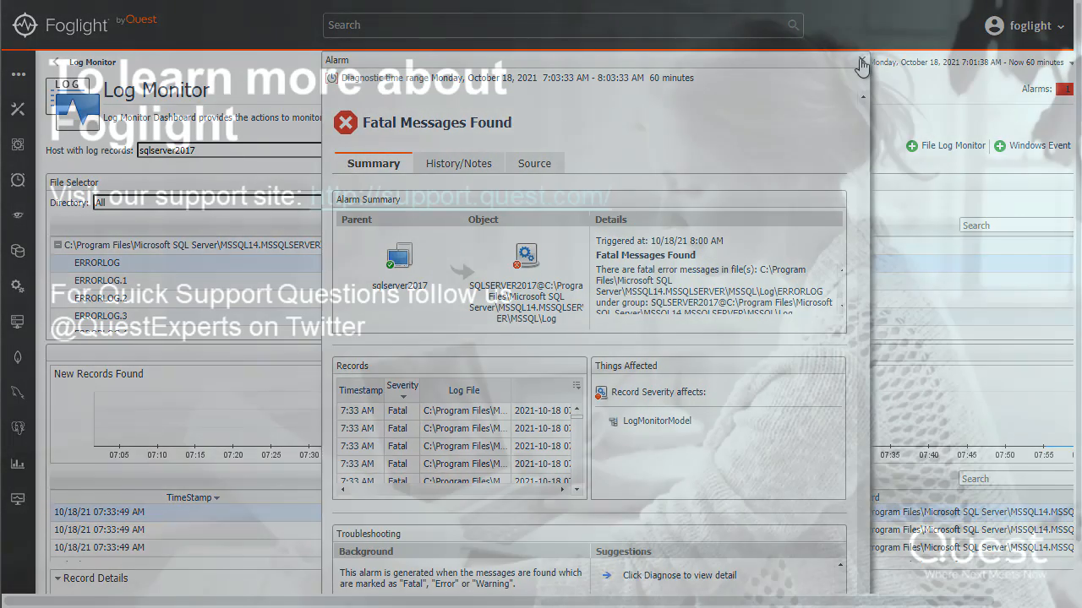